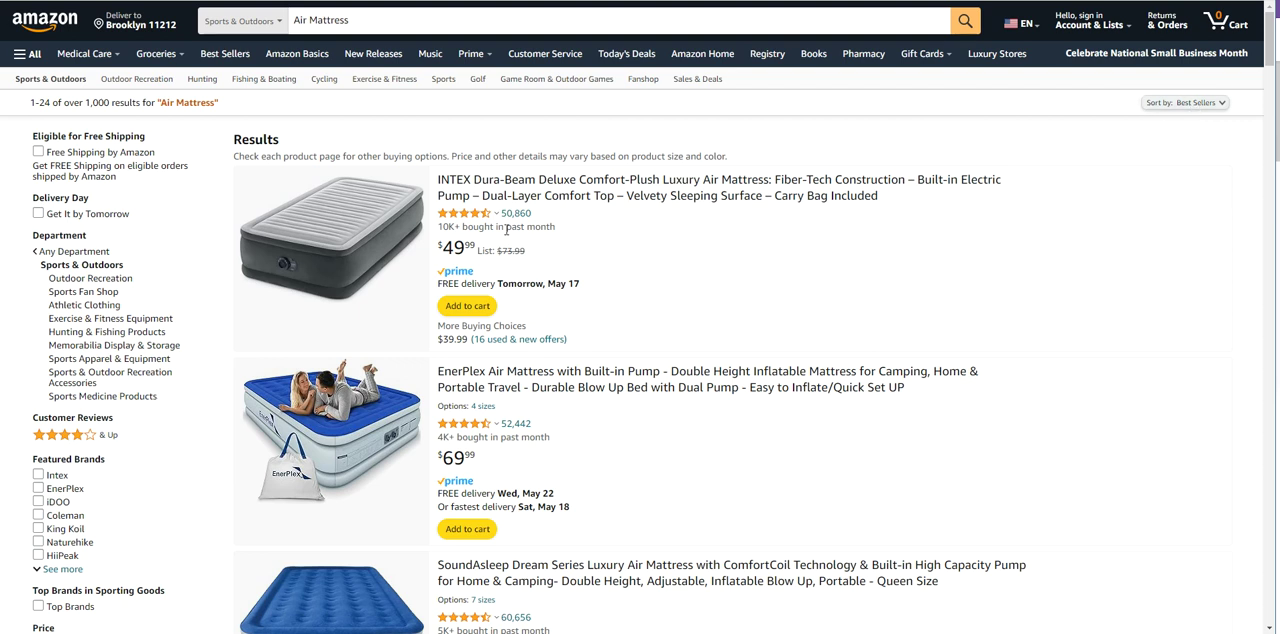
Step: Select a result in the best-selling Air Mattress listings in Sports & Outdoors
left_click(576, 201)
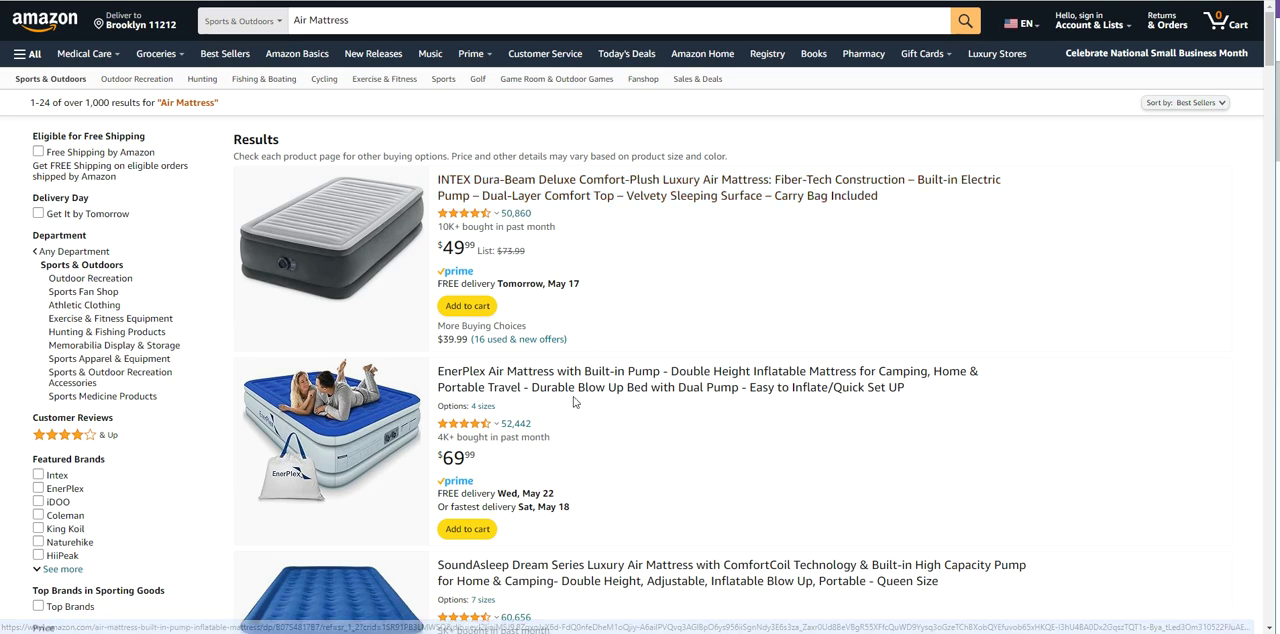
scroll(507, 330, "down", 3)
scroll(507, 485, "down", 2)
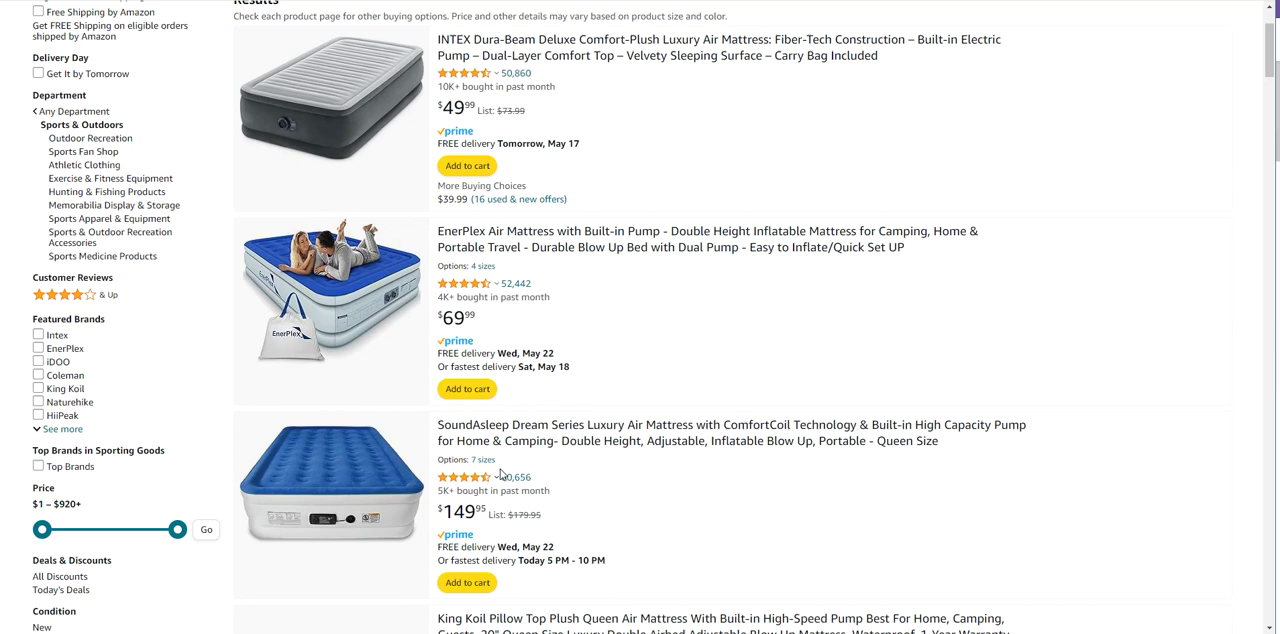
scroll(507, 485, "down", 2)
scroll(507, 485, "down", 1)
scroll(468, 500, "down", 1)
scroll(468, 500, "down", 1)
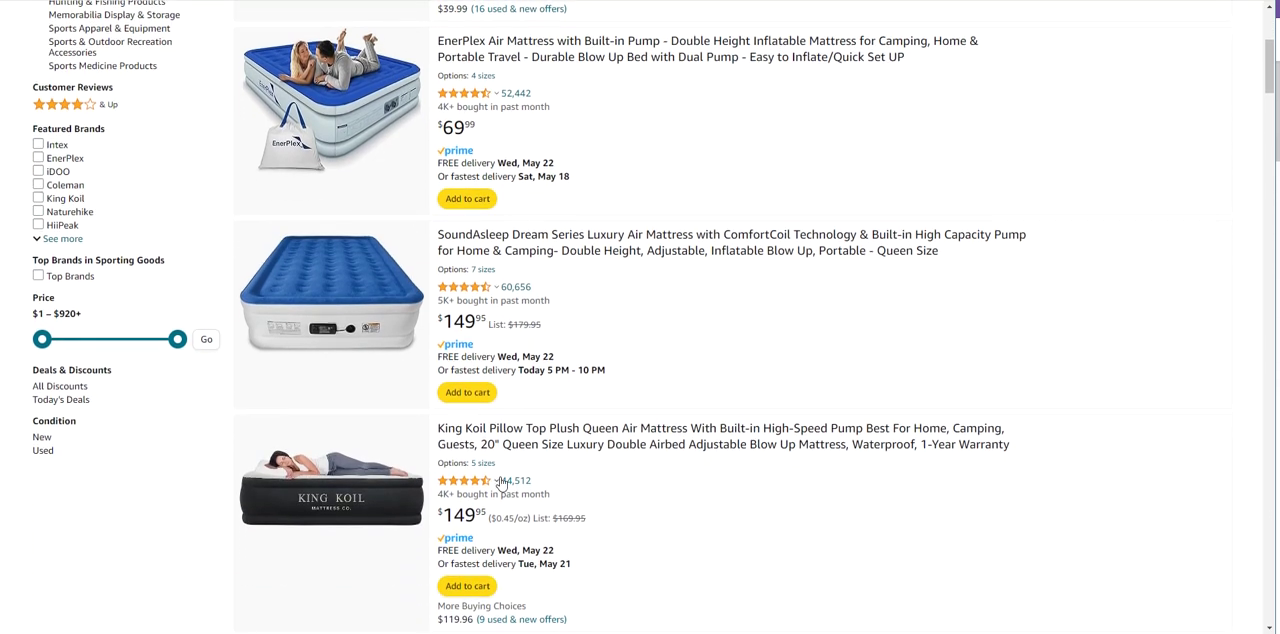
scroll(550, 470, "down", 1)
scroll(623, 431, "down", 1)
scroll(623, 431, "down", 1)
scroll(623, 431, "down", 1)
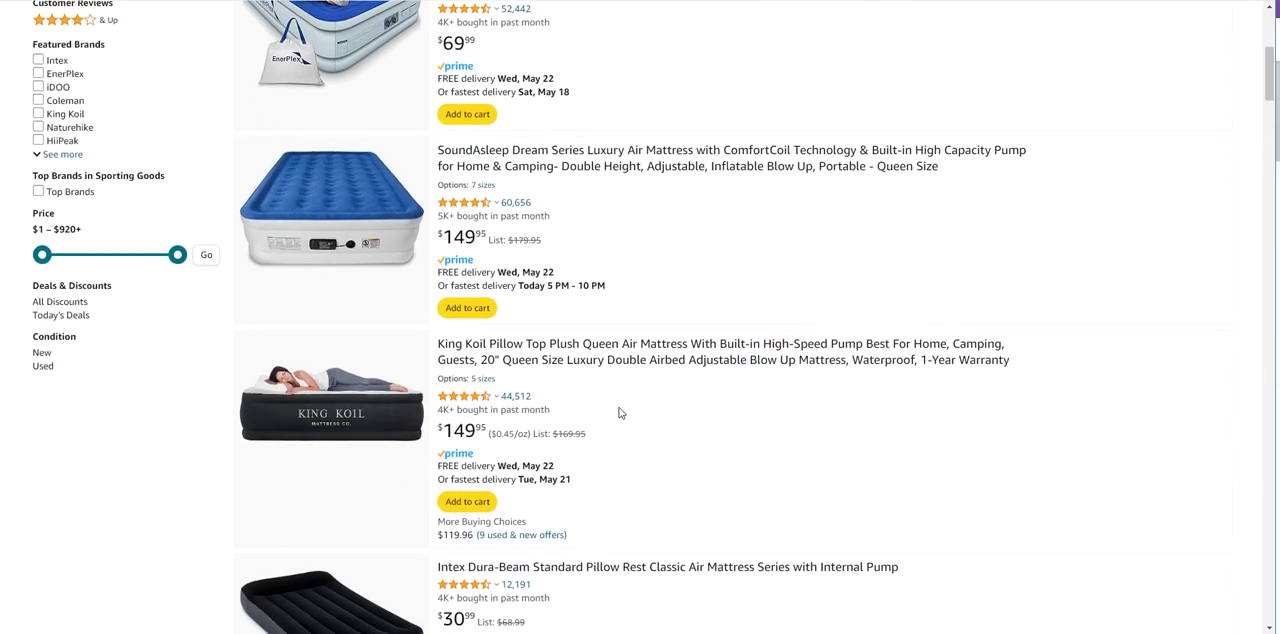
scroll(623, 431, "down", 1)
scroll(615, 380, "down", 1)
scroll(612, 364, "down", 1)
scroll(612, 364, "down", 1)
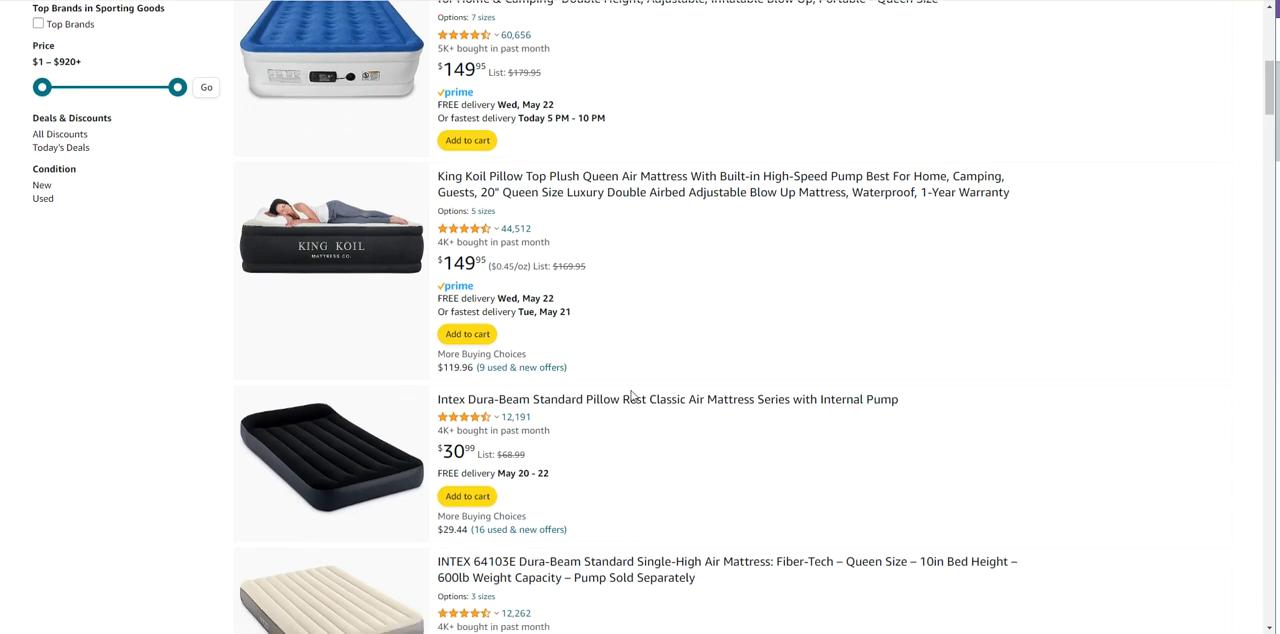
scroll(625, 380, "down", 1)
scroll(630, 390, "down", 1)
scroll(632, 393, "down", 1)
scroll(632, 393, "down", 1)
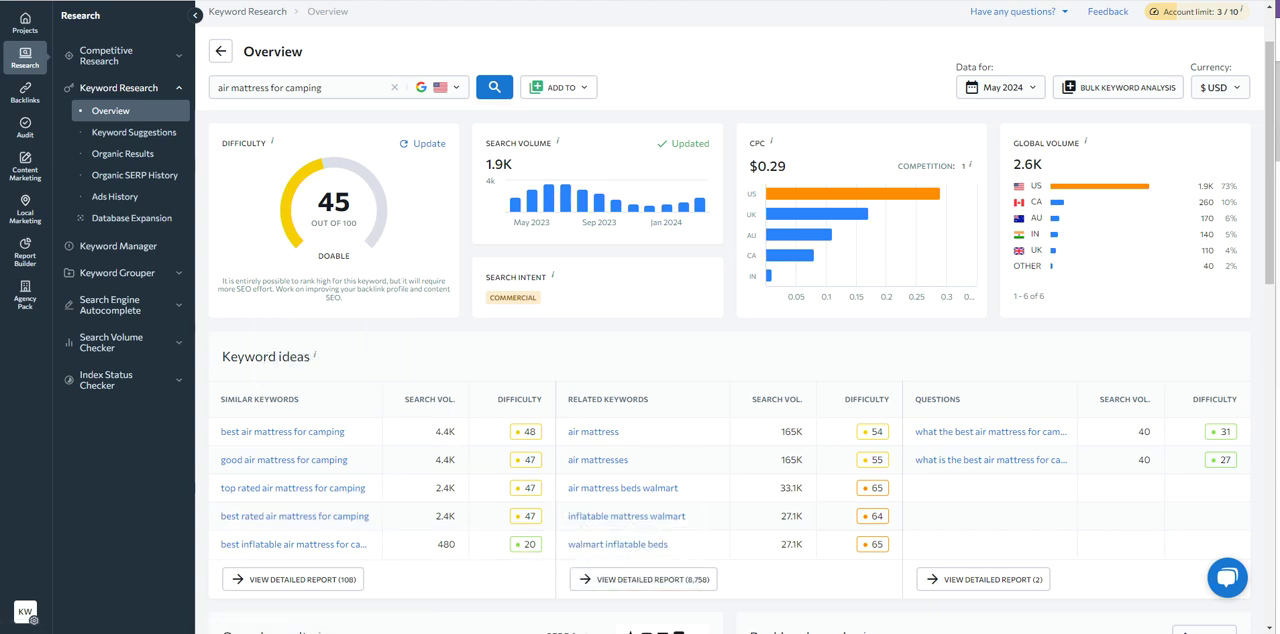
scroll(285, 230, "up", 3)
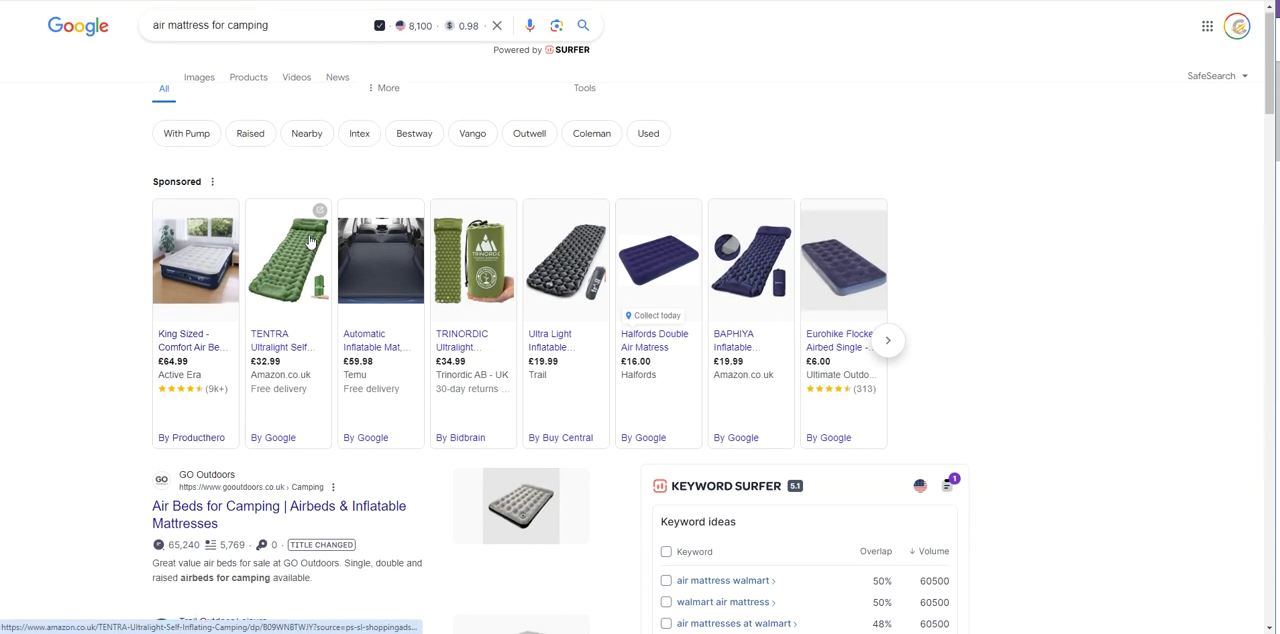
Step: Place the cursor in the 'air mattress for camping' search box
left_click(290, 32)
Step: Trim the query to 'air mattress for' and search the 'hospital bed' suggestion
key("BackSpace")
key("BackSpace")
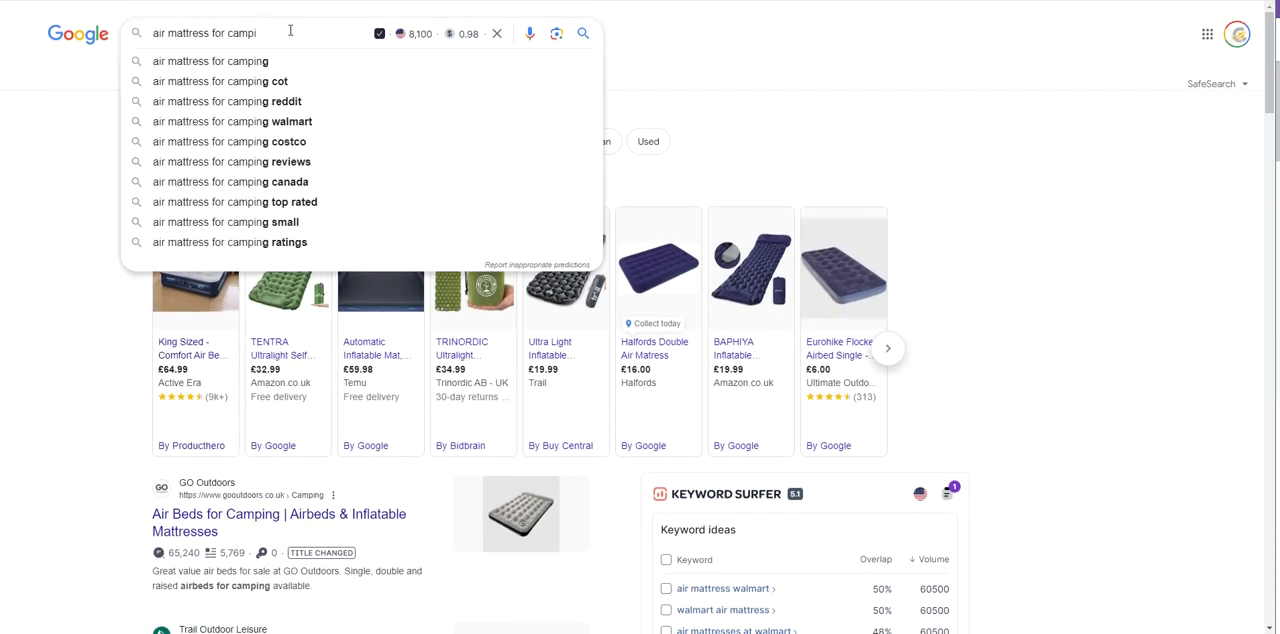
key("BackSpace")
key("BackSpace")
key("BackSpace")
key("BackSpace")
key("BackSpace")
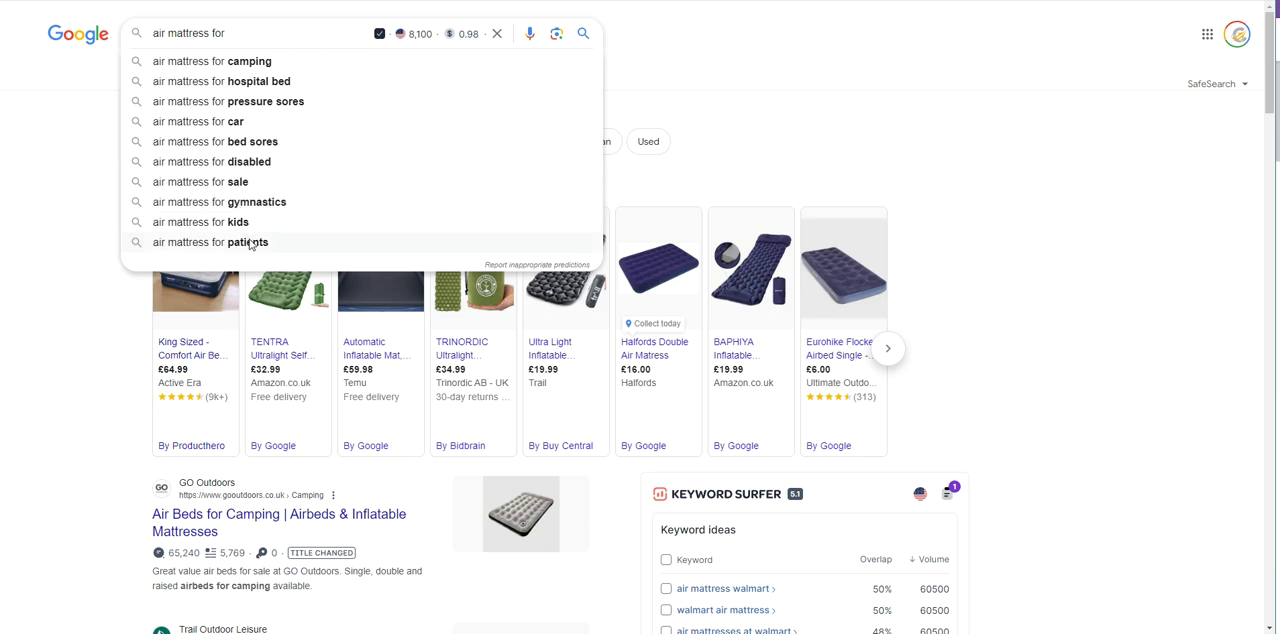
left_click(270, 92)
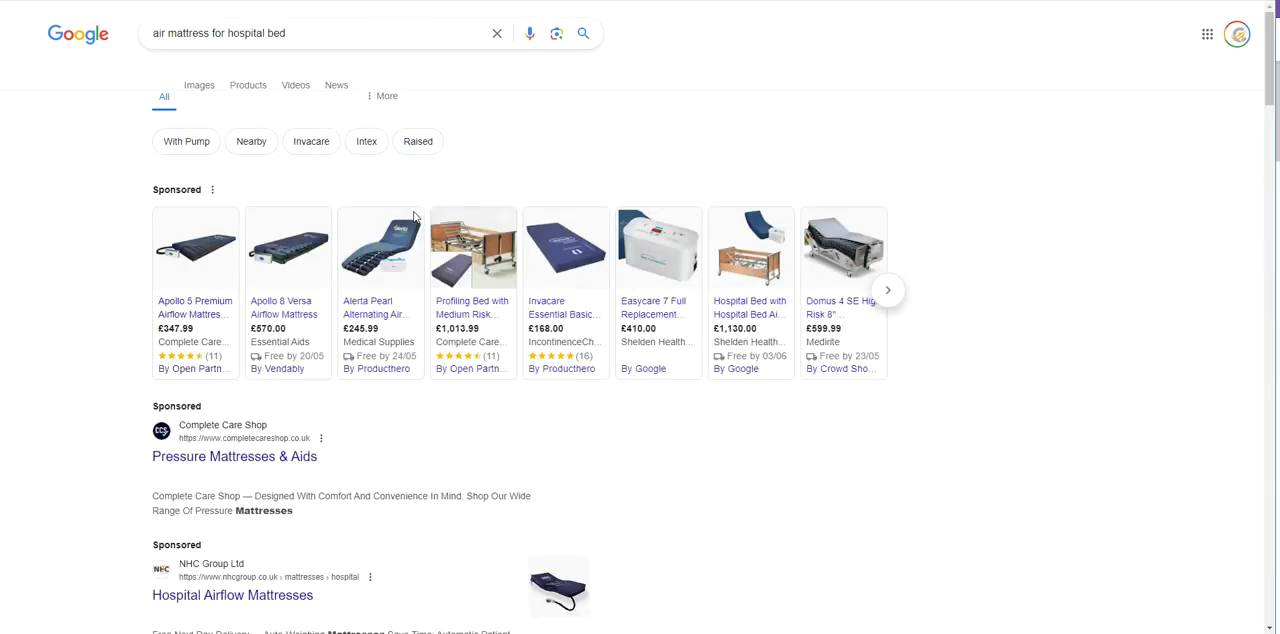
scroll(400, 250, "down", 3)
scroll(400, 262, "down", 2)
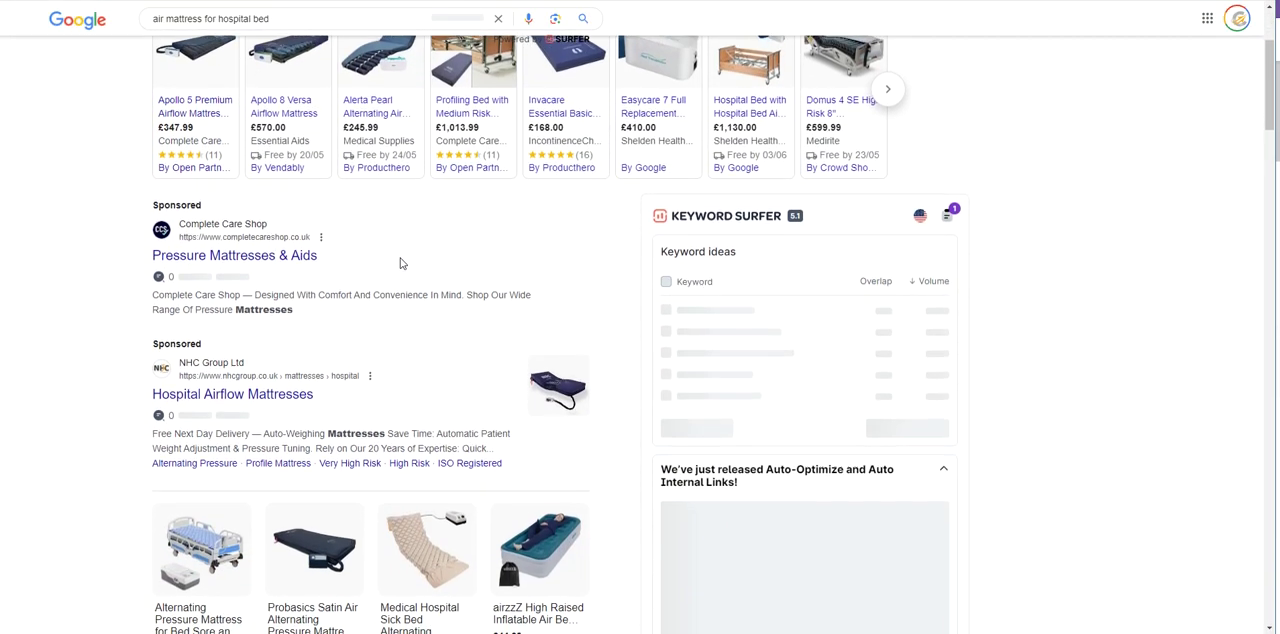
scroll(400, 262, "down", 2)
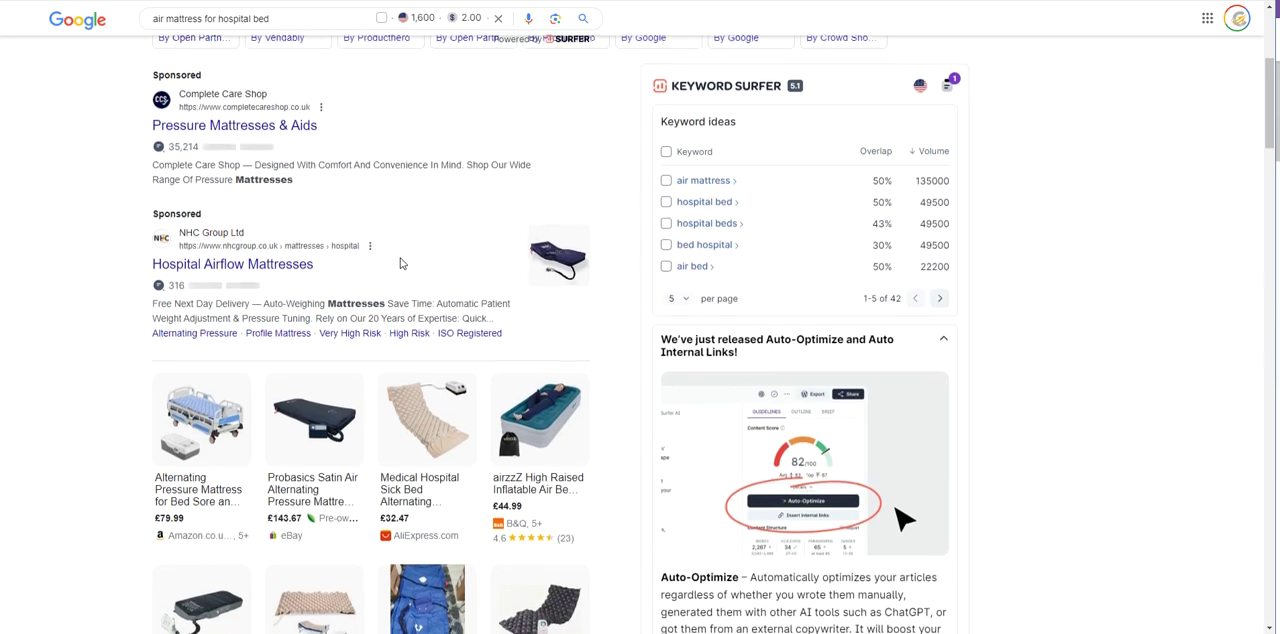
scroll(399, 263, "up", 1)
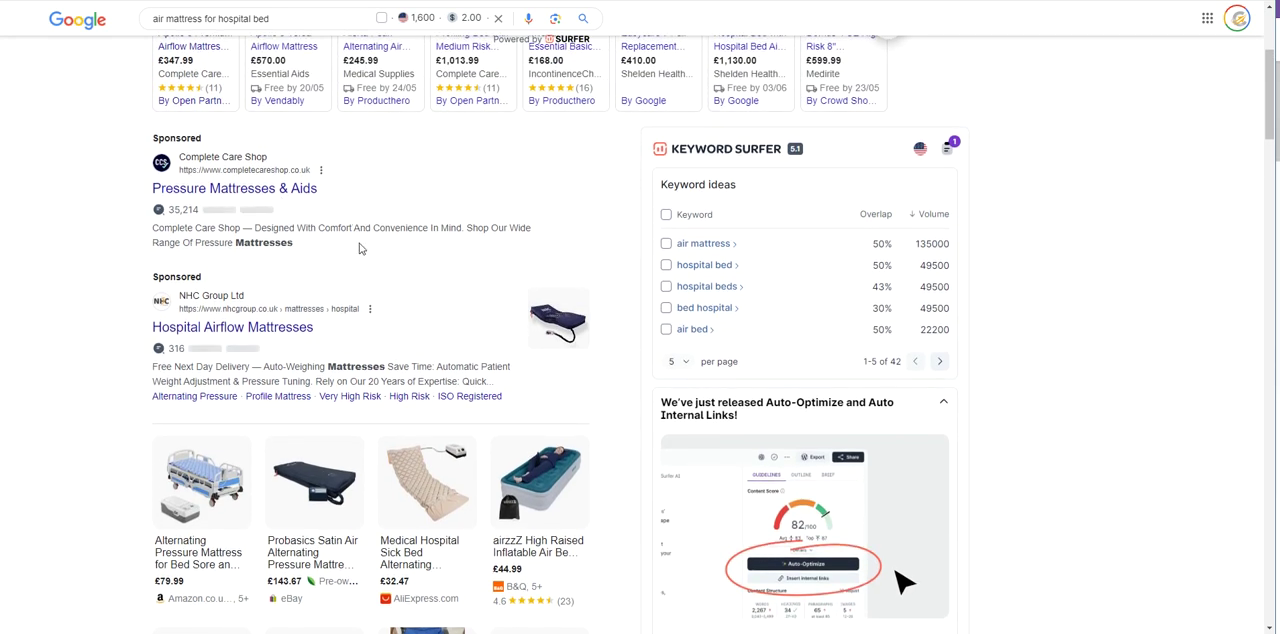
scroll(300, 230, "up", 2)
scroll(366, 257, "up", 1)
scroll(366, 257, "up", 2)
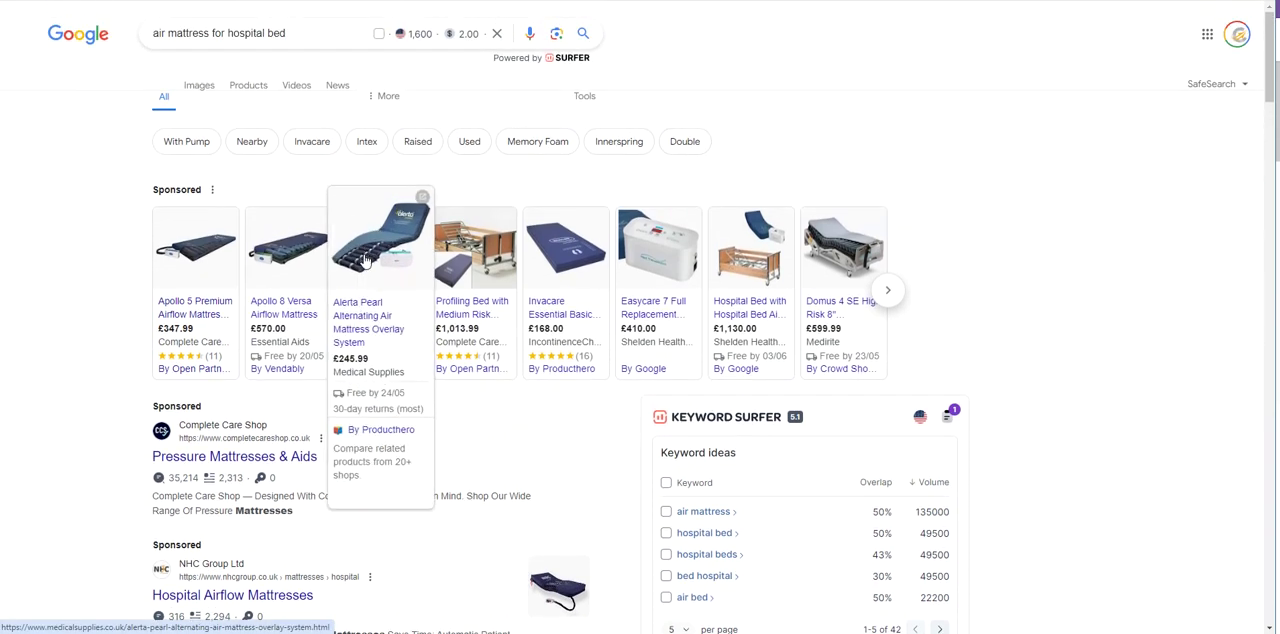
Step: Cut the hospital-bed query back toward 'air mattress'
left_click(330, 32)
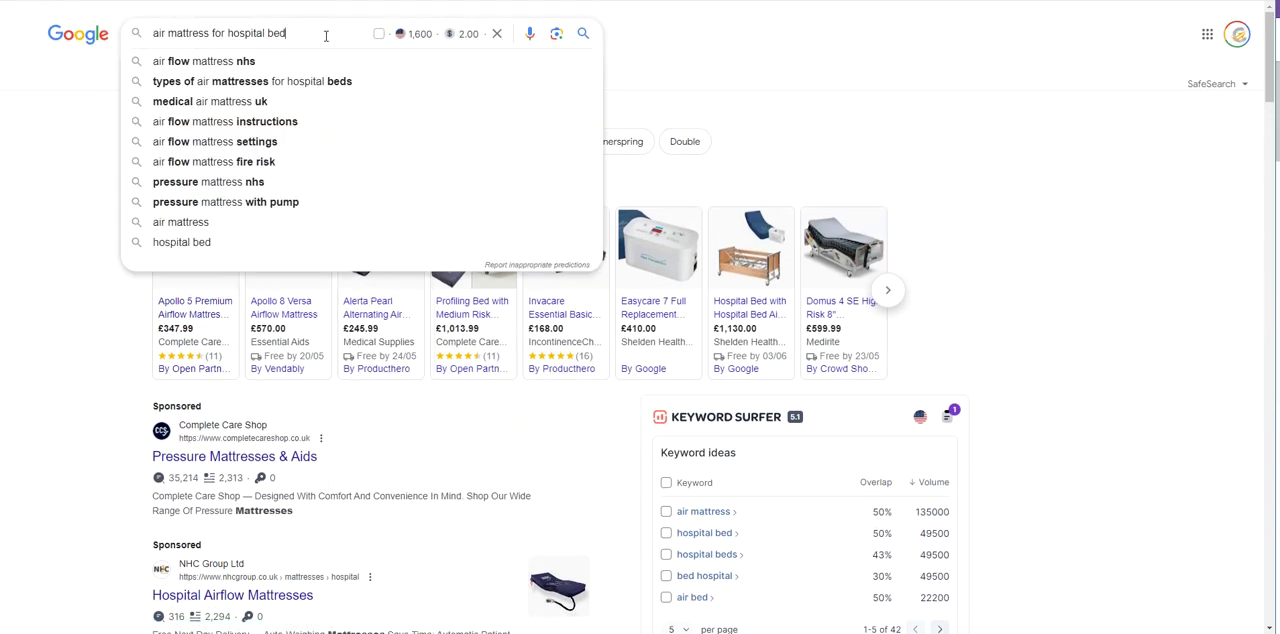
key("BackSpace")
key("BackSpace")
key("BackSpace")
key("BackSpace")
key("BackSpace")
key("BackSpace")
key("BackSpace")
key("BackSpace")
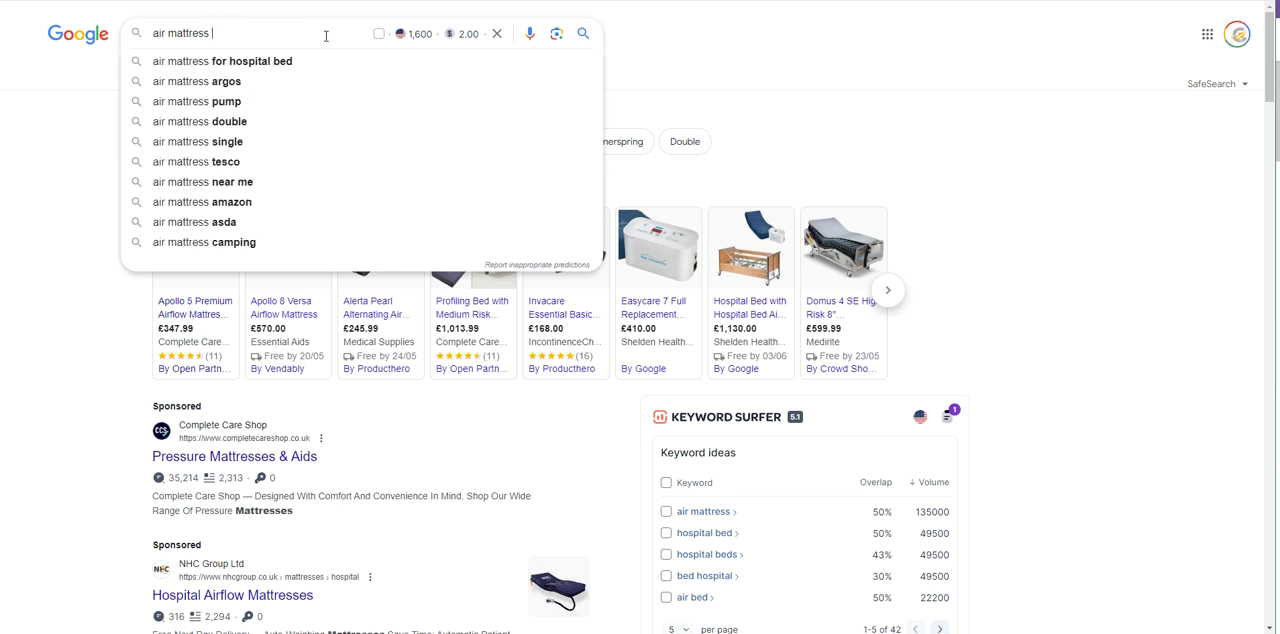
type("with")
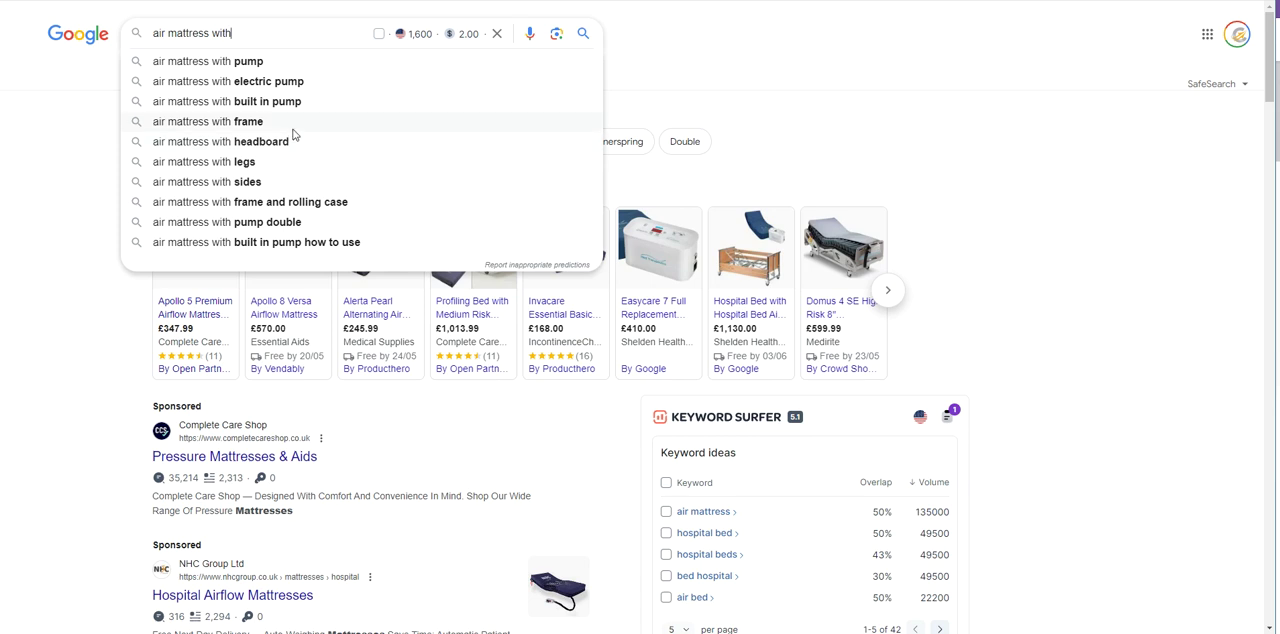
Step: Search the 'air mattress with pump' autocomplete suggestion
left_click(290, 71)
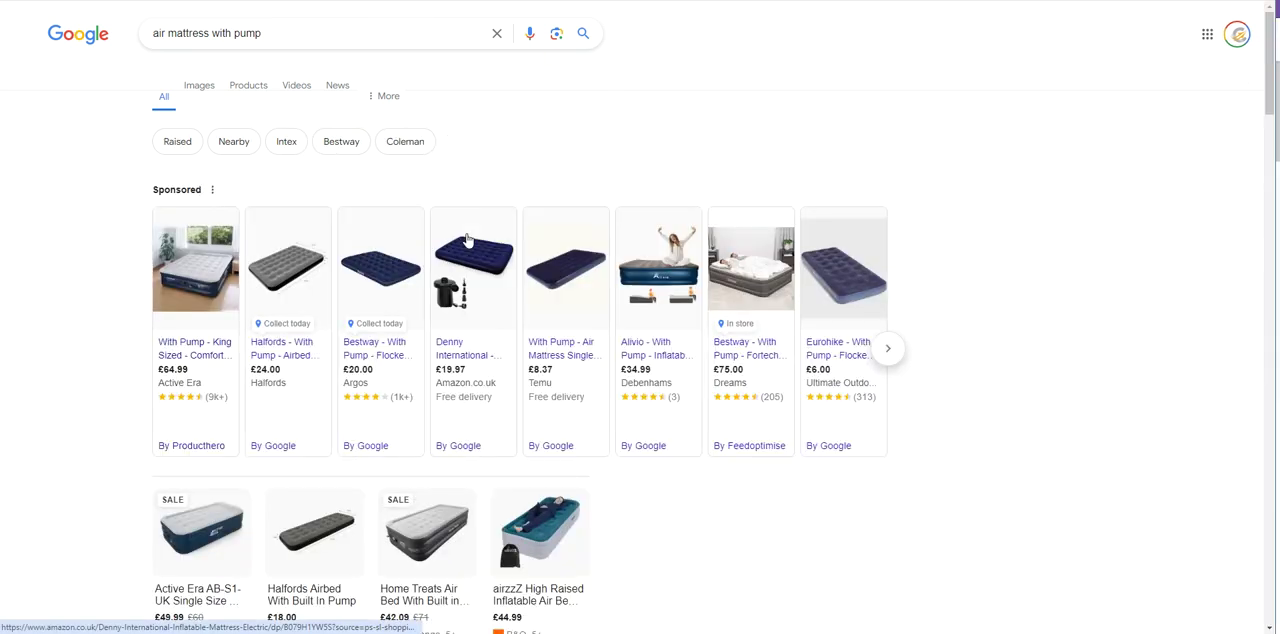